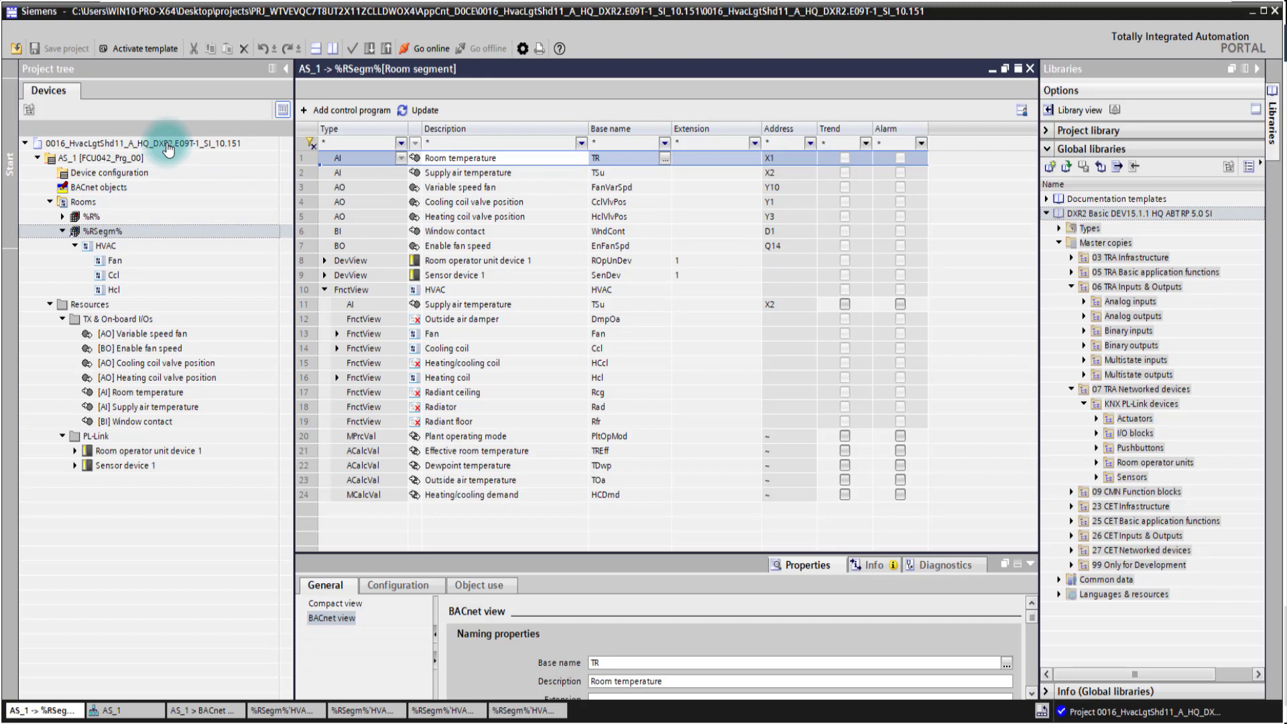
# Open AS_1's device configuration and inspect the room operator unit and sensor on the KNX_1 rail.
pyautogui.click(122, 175)
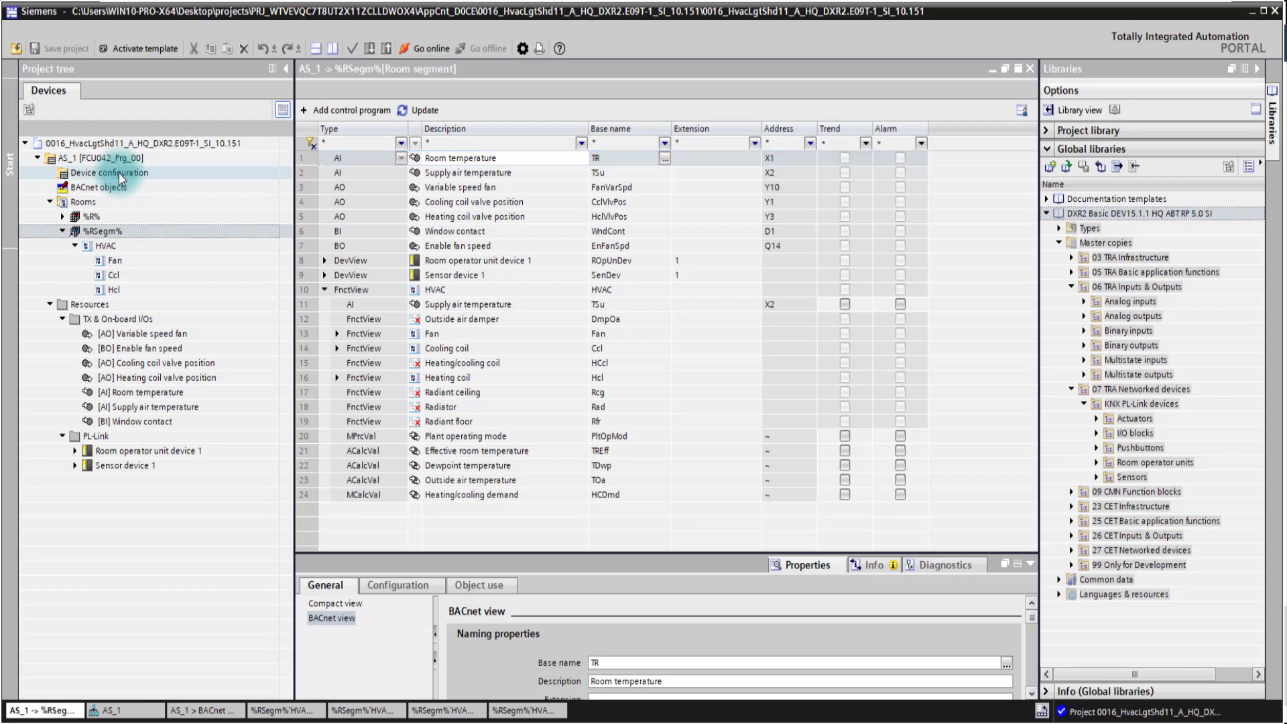
pyautogui.doubleClick(131, 176)
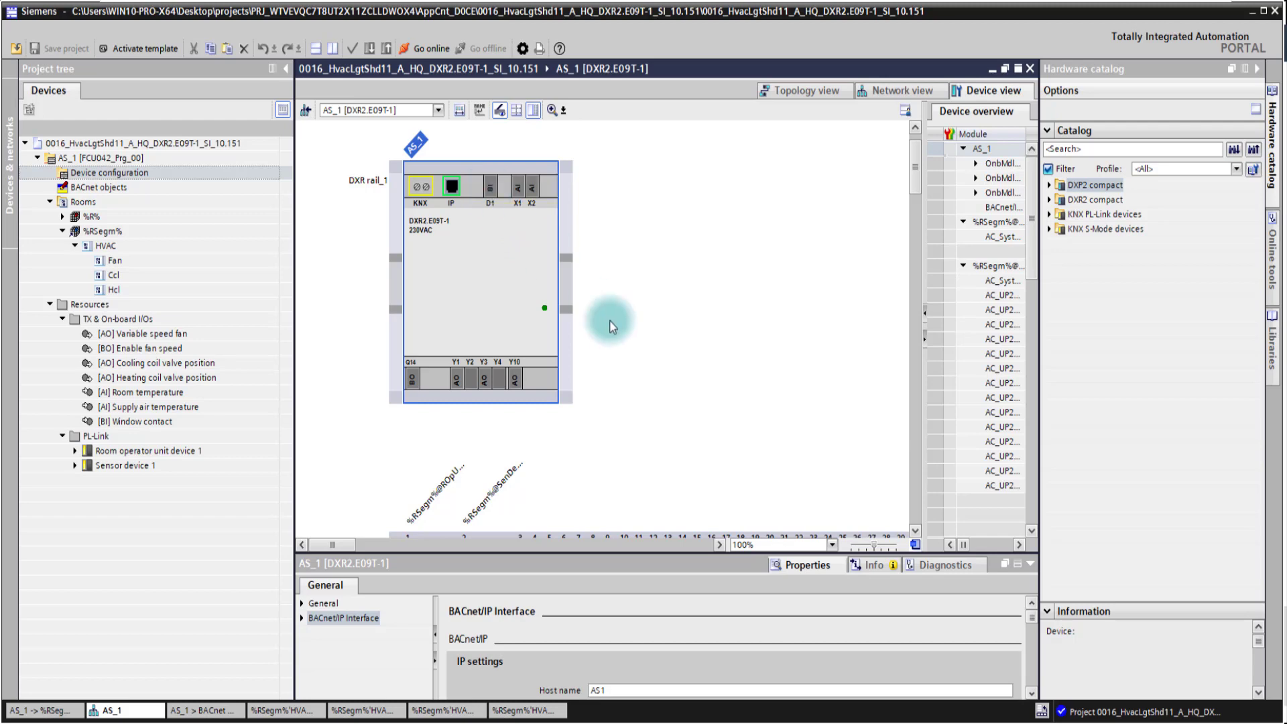
pyautogui.scroll(-5, 609, 321)
pyautogui.click(431, 303)
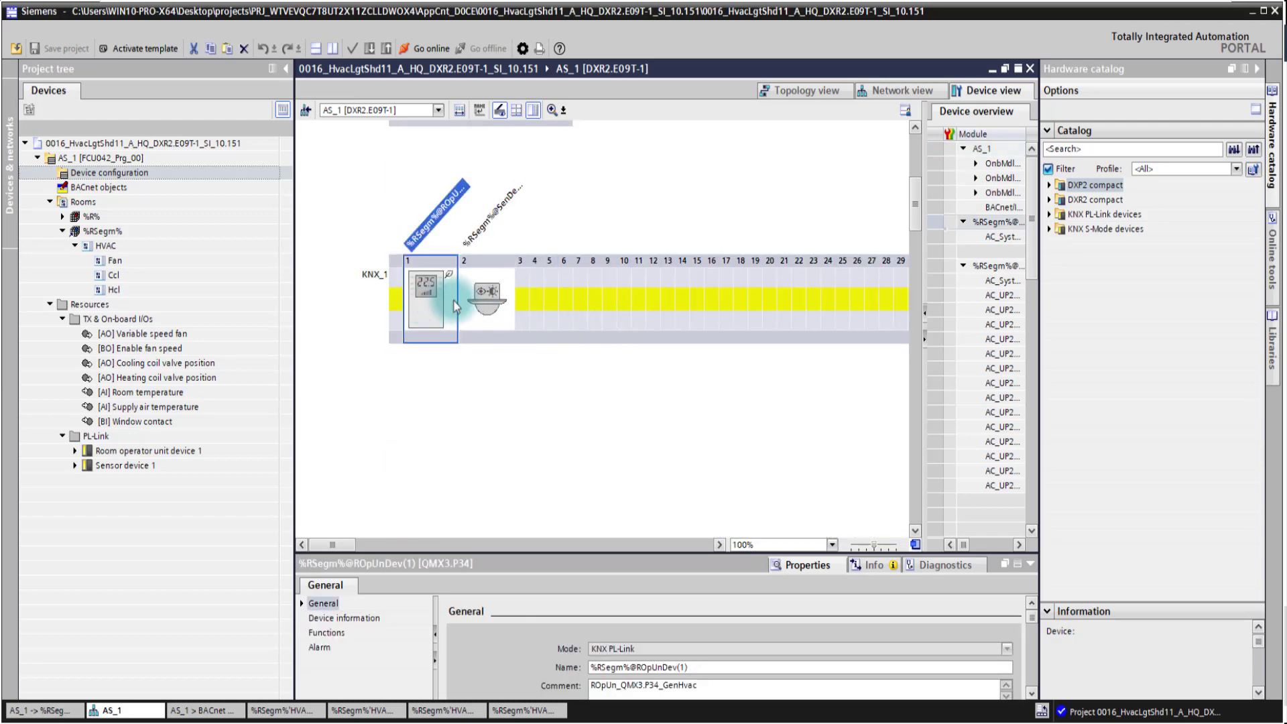
pyautogui.click(499, 298)
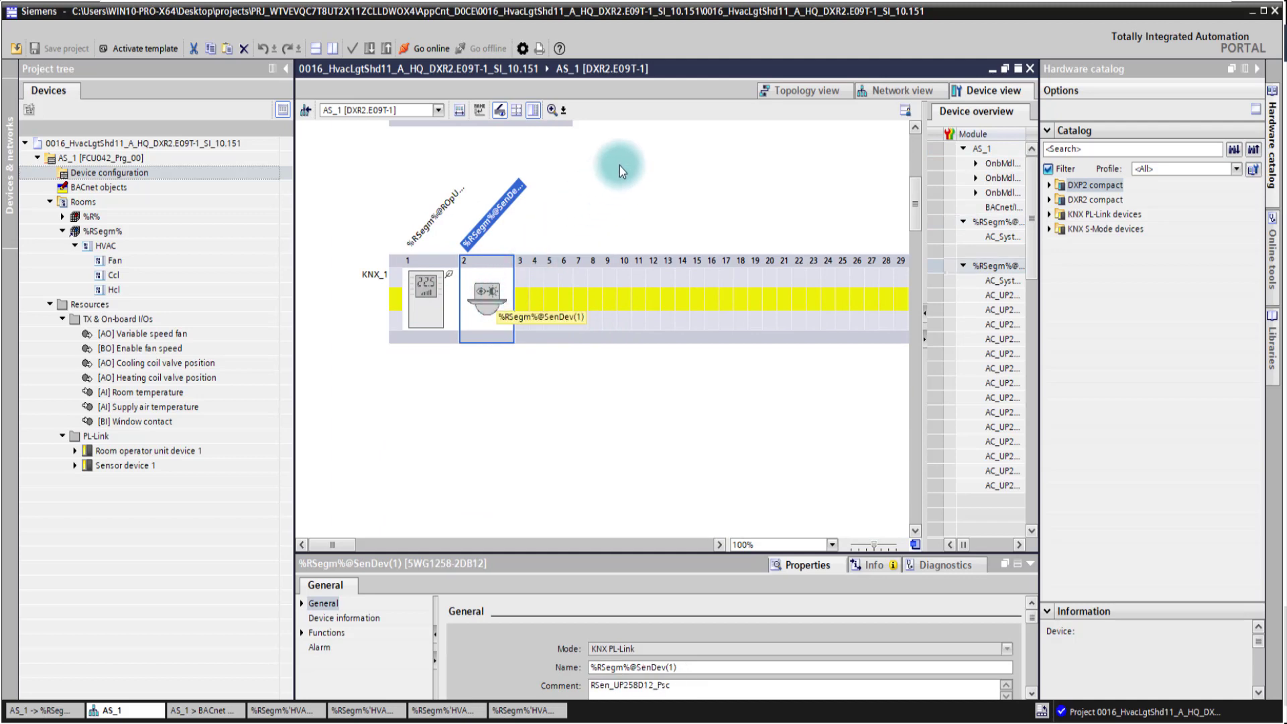
pyautogui.scroll(5, 619, 166)
# Show AS_1's BACnet objects table filtered to Physical inputs + outputs.
pyautogui.doubleClick(123, 188)
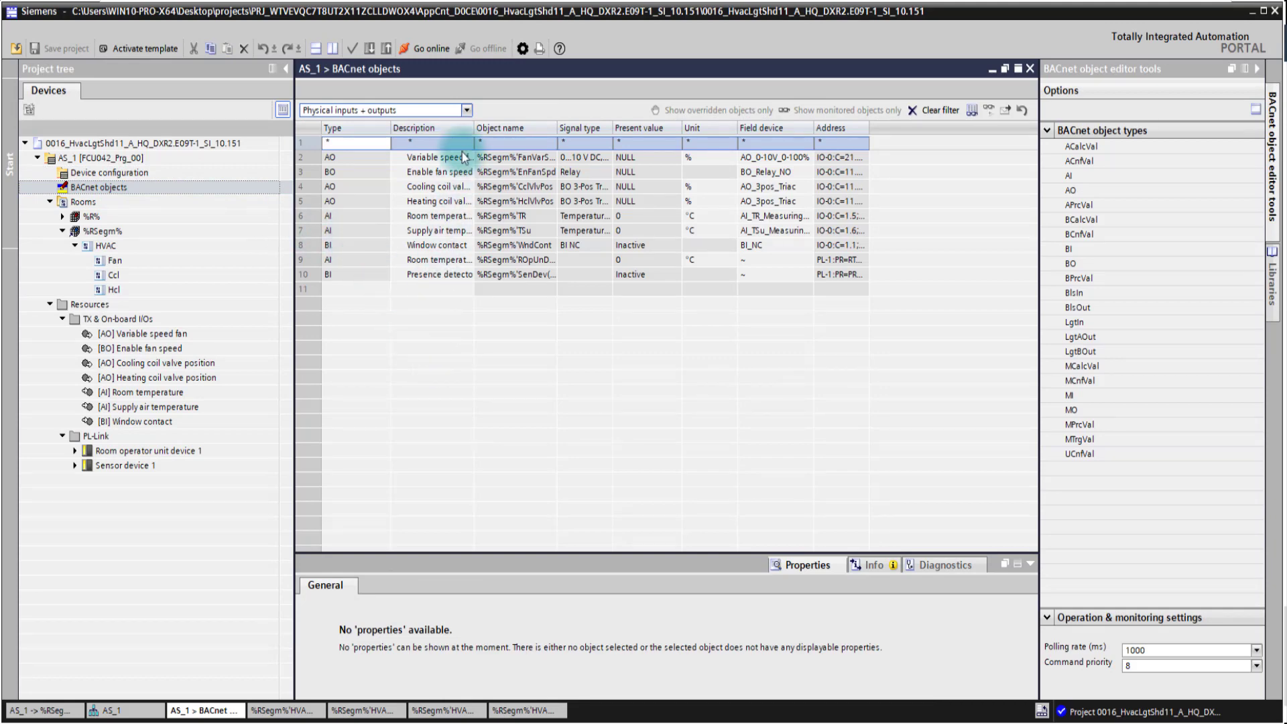
pyautogui.click(467, 111)
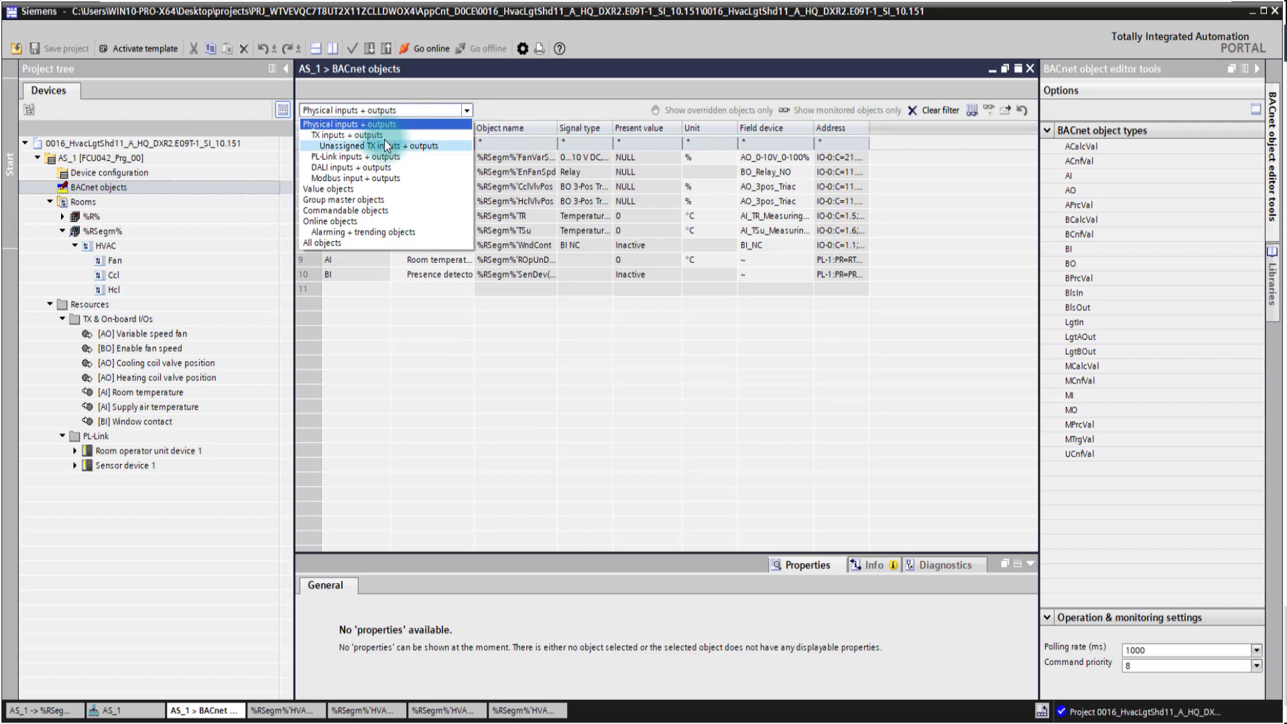
pyautogui.click(426, 360)
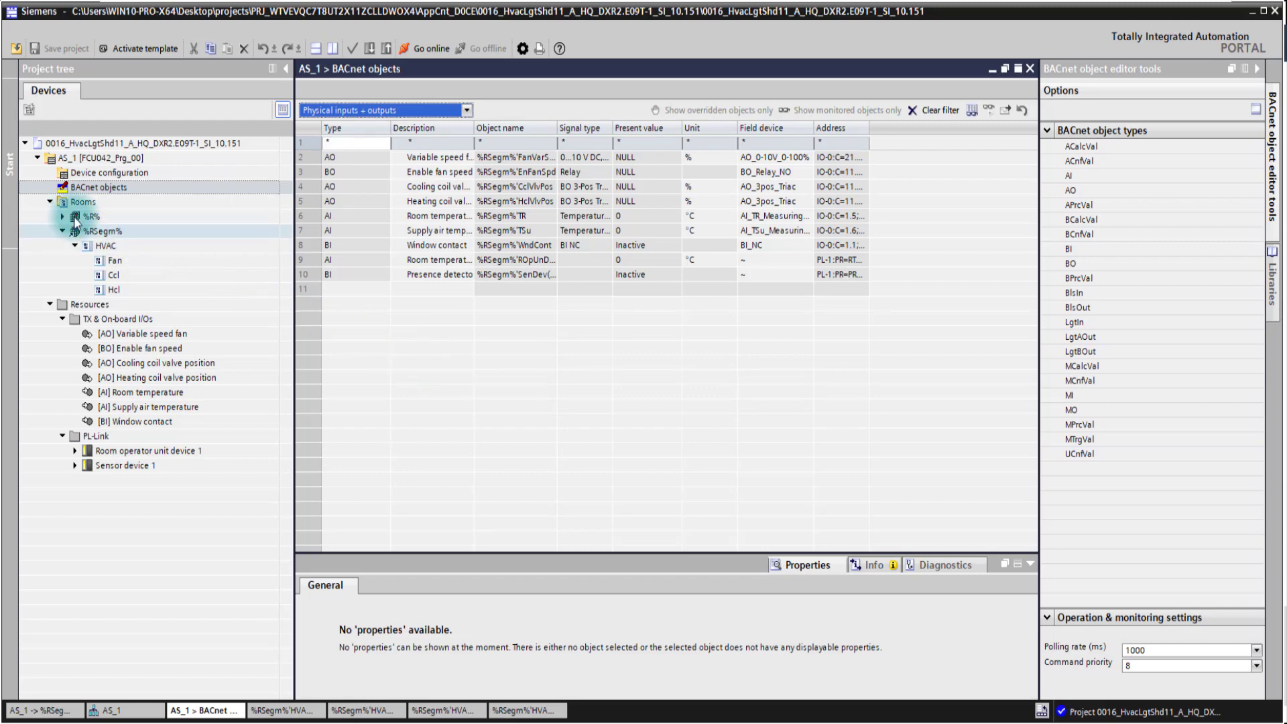
# Open the %RSegm% room segment table, then collapse and re-expand the HVAC function view.
pyautogui.click(100, 232)
pyautogui.doubleClick(100, 232)
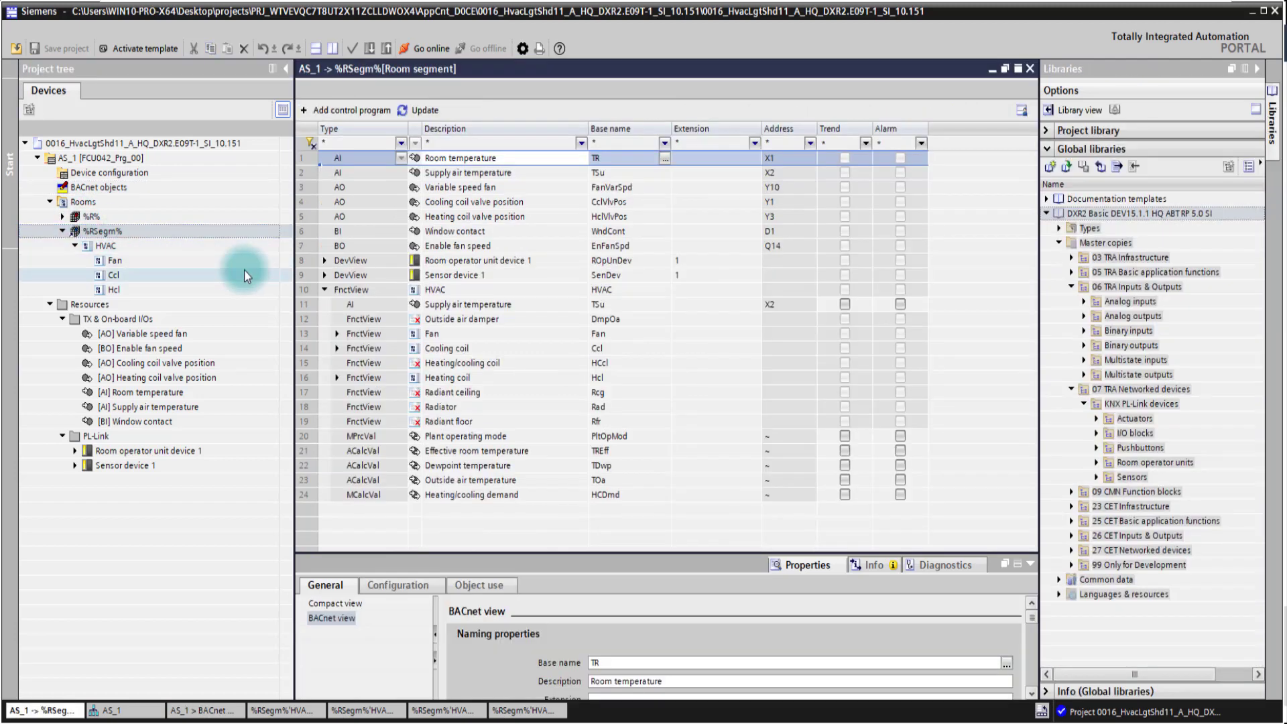
pyautogui.click(324, 290)
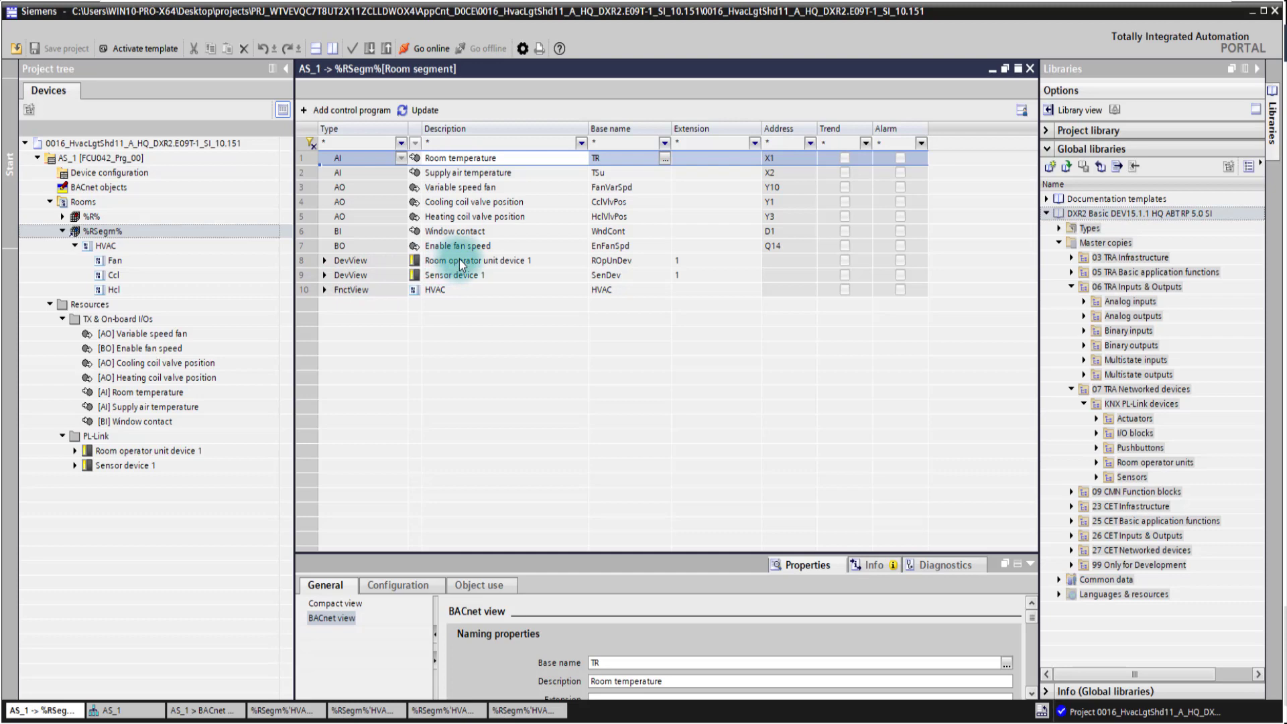
pyautogui.click(324, 290)
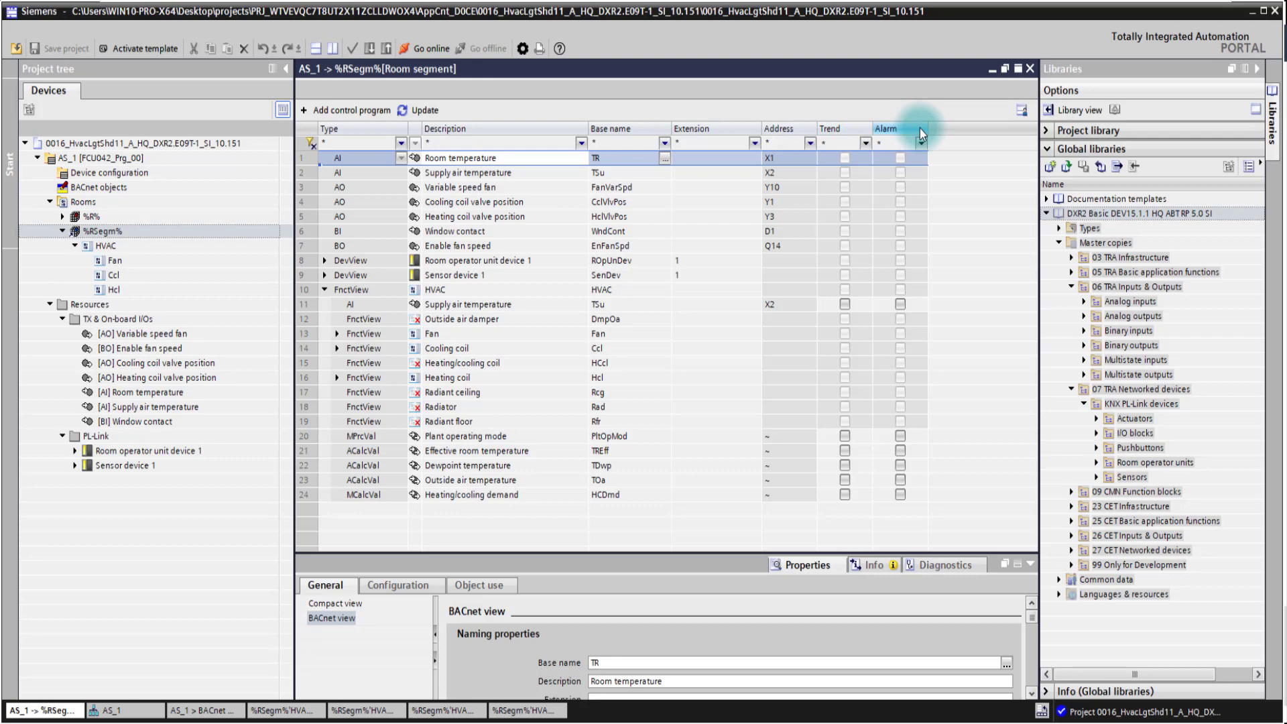
# Open the Fan's Configure Variable Speed Fan chart and browse Room operator unit device 1 under Resources.
pyautogui.doubleClick(120, 260)
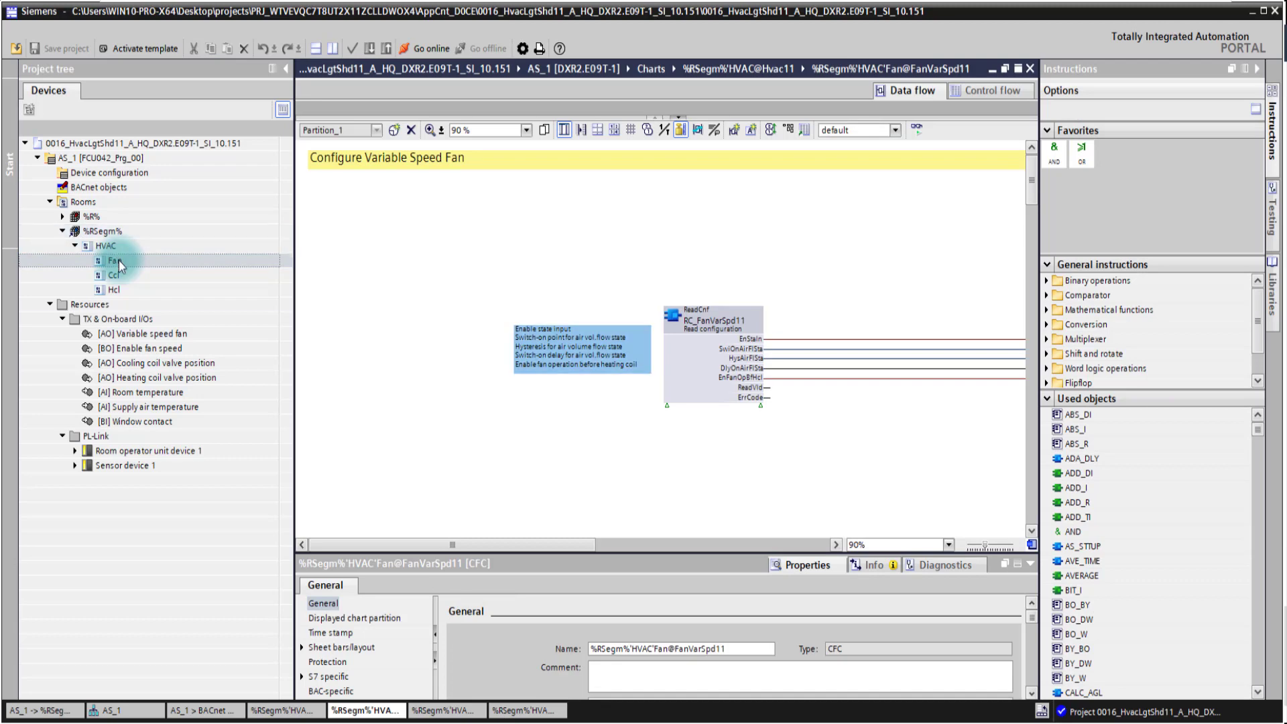
pyautogui.click(107, 306)
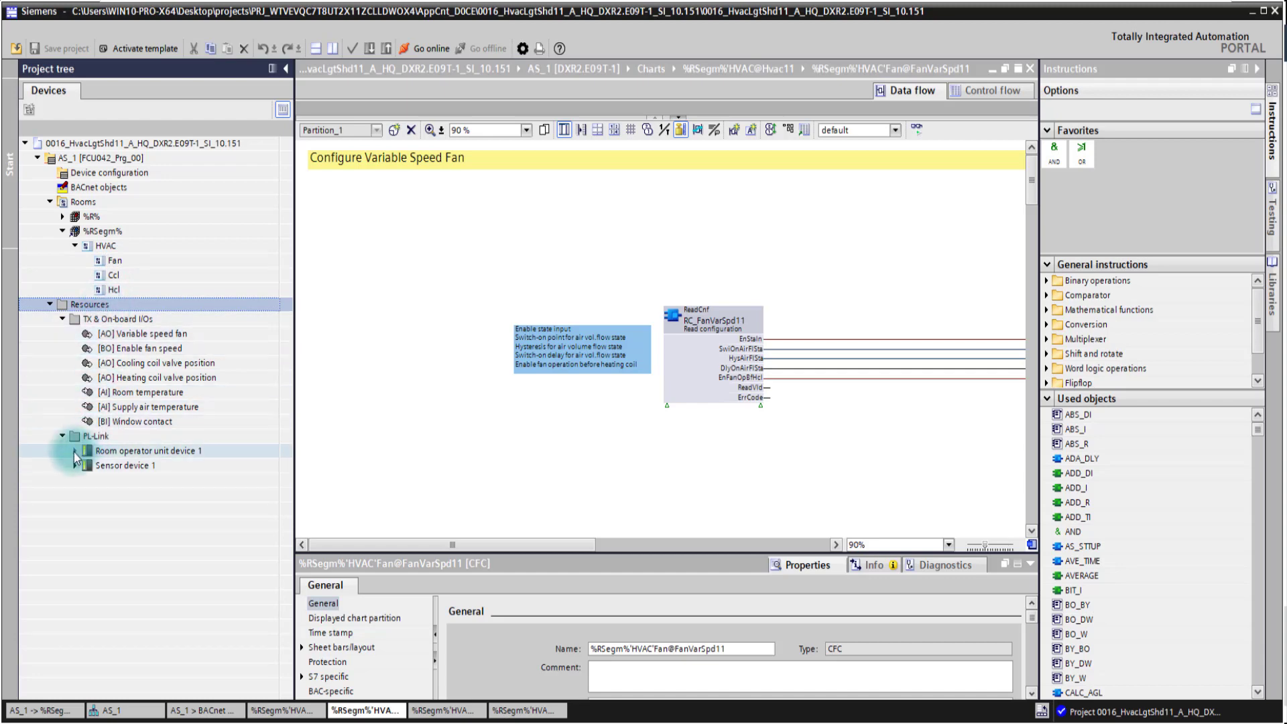
pyautogui.click(76, 452)
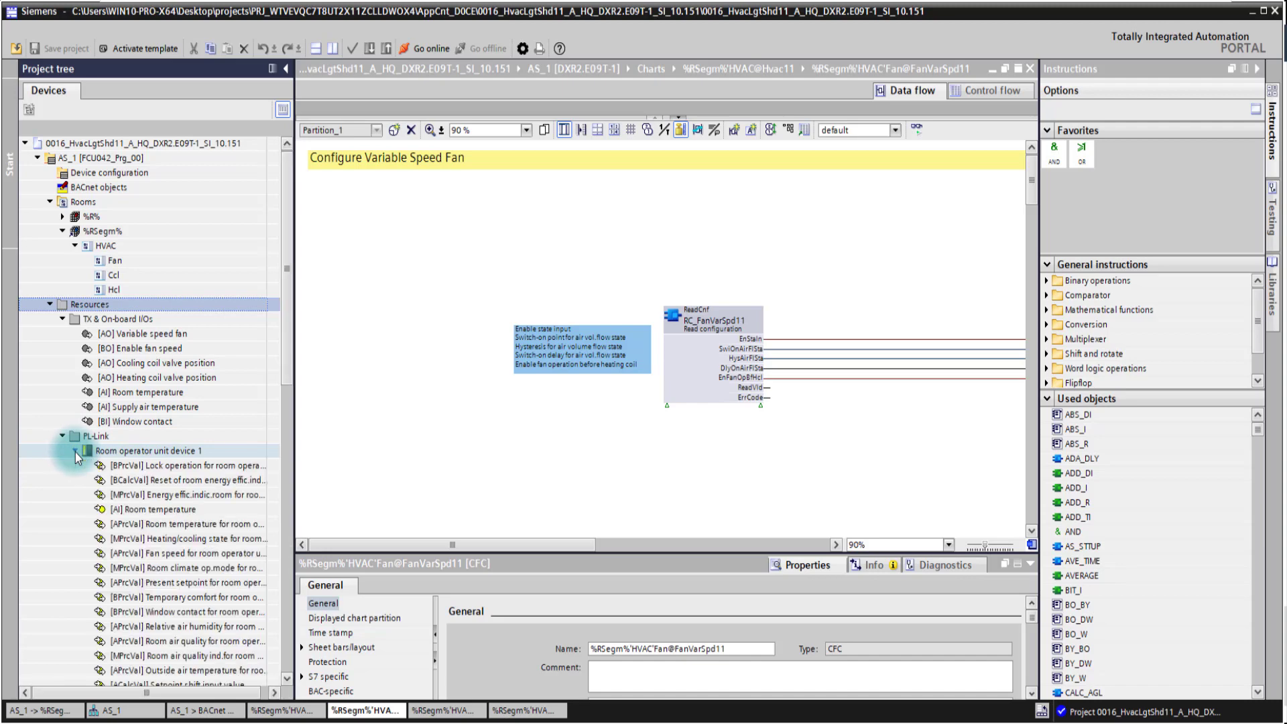
pyautogui.scroll(-1, 125, 552)
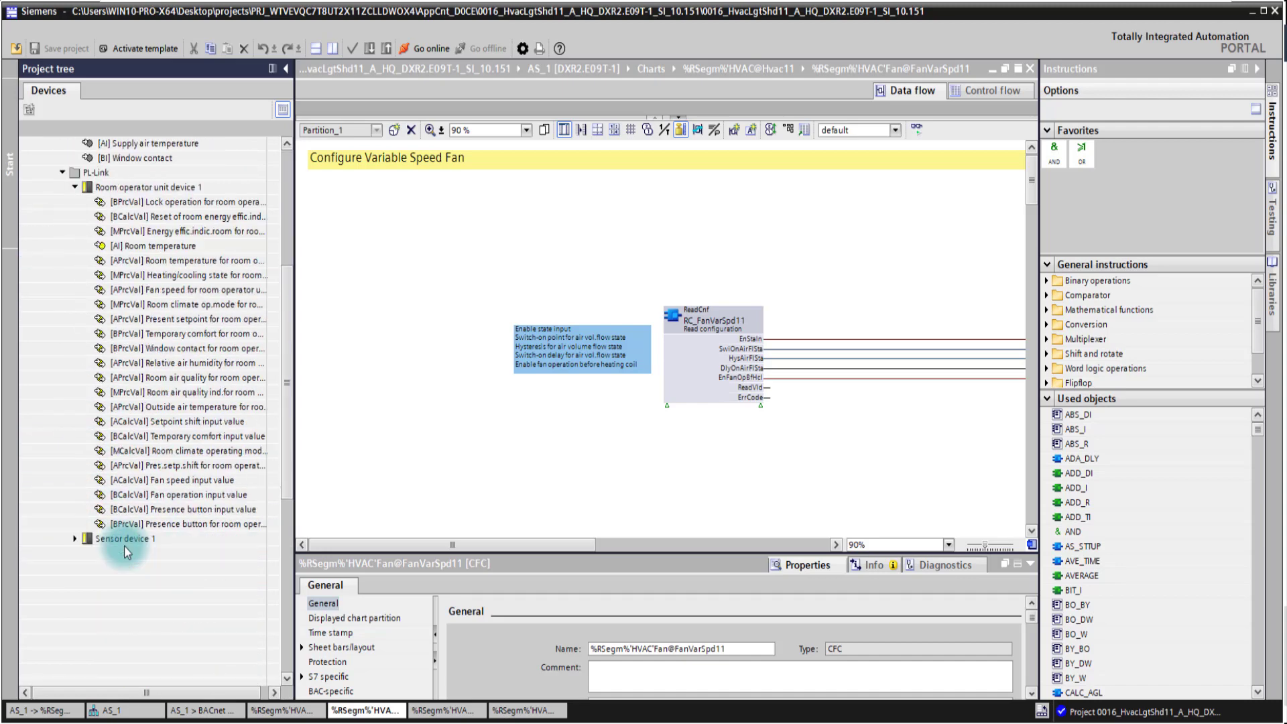
pyautogui.scroll(1, 93, 483)
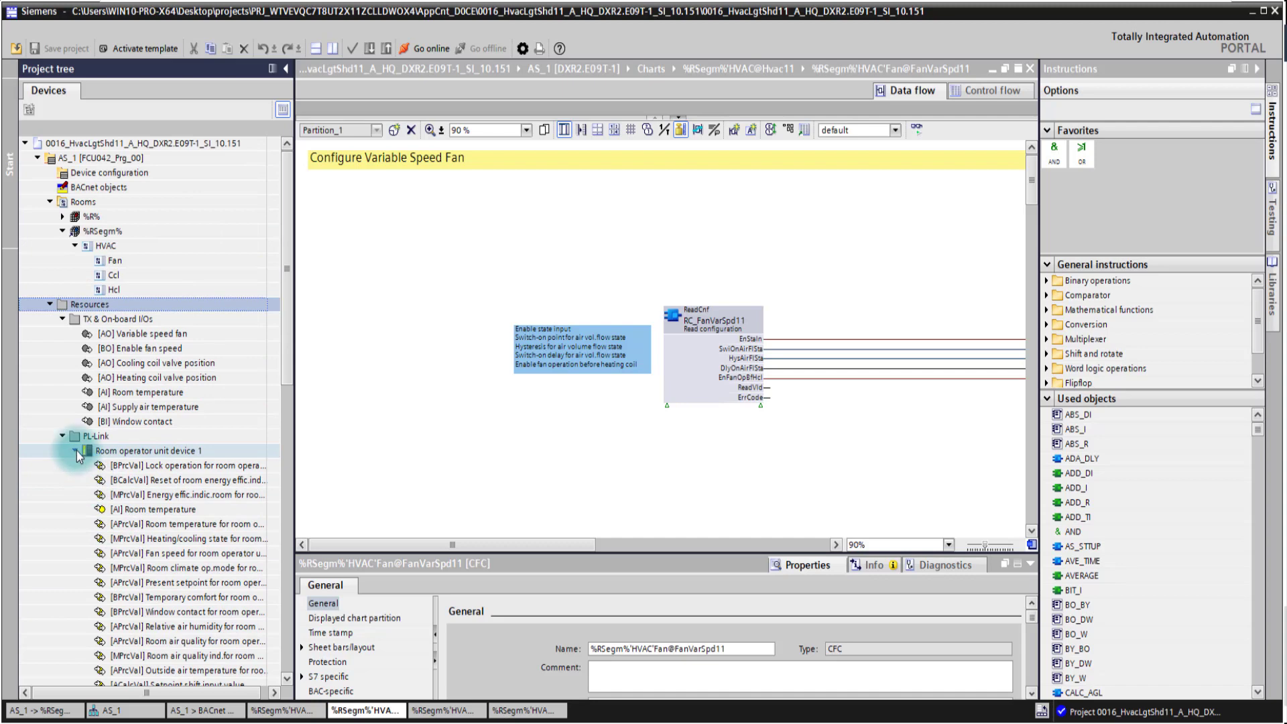
pyautogui.click(75, 453)
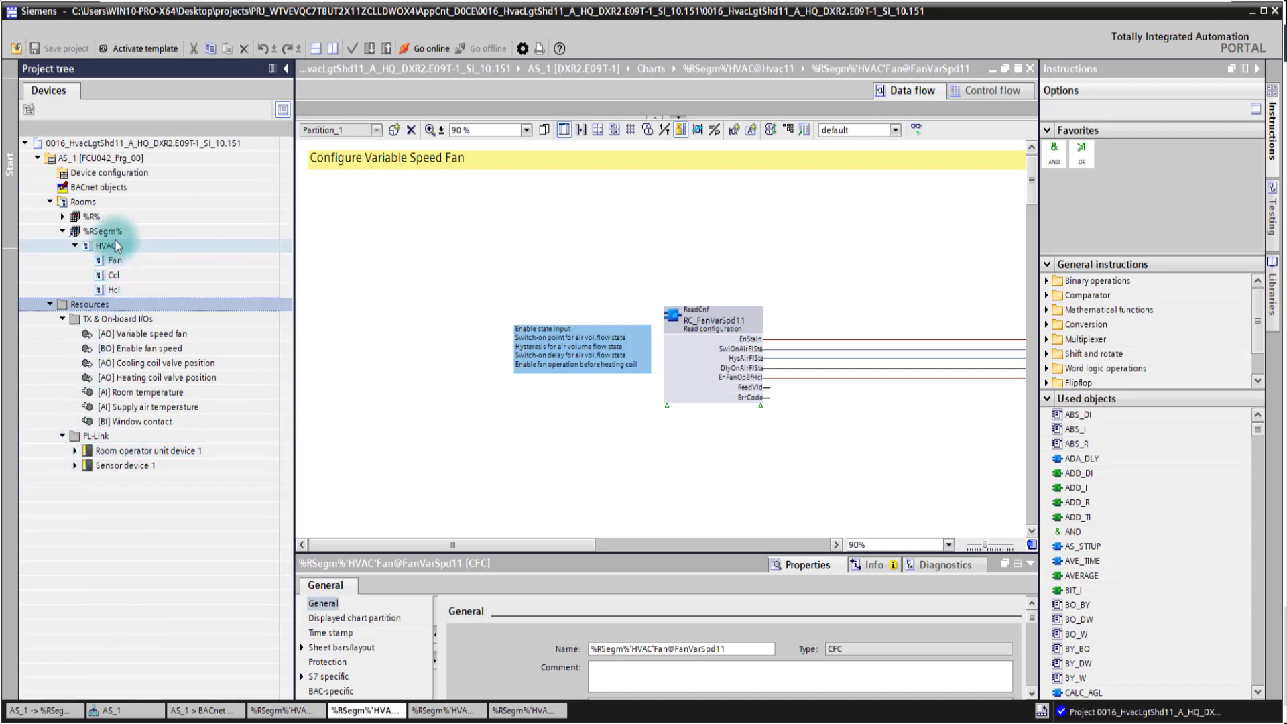
pyautogui.click(107, 232)
# Reopen %RSegm%, enlarge the properties area, and select the Supply air temperature object.
pyautogui.doubleClick(116, 235)
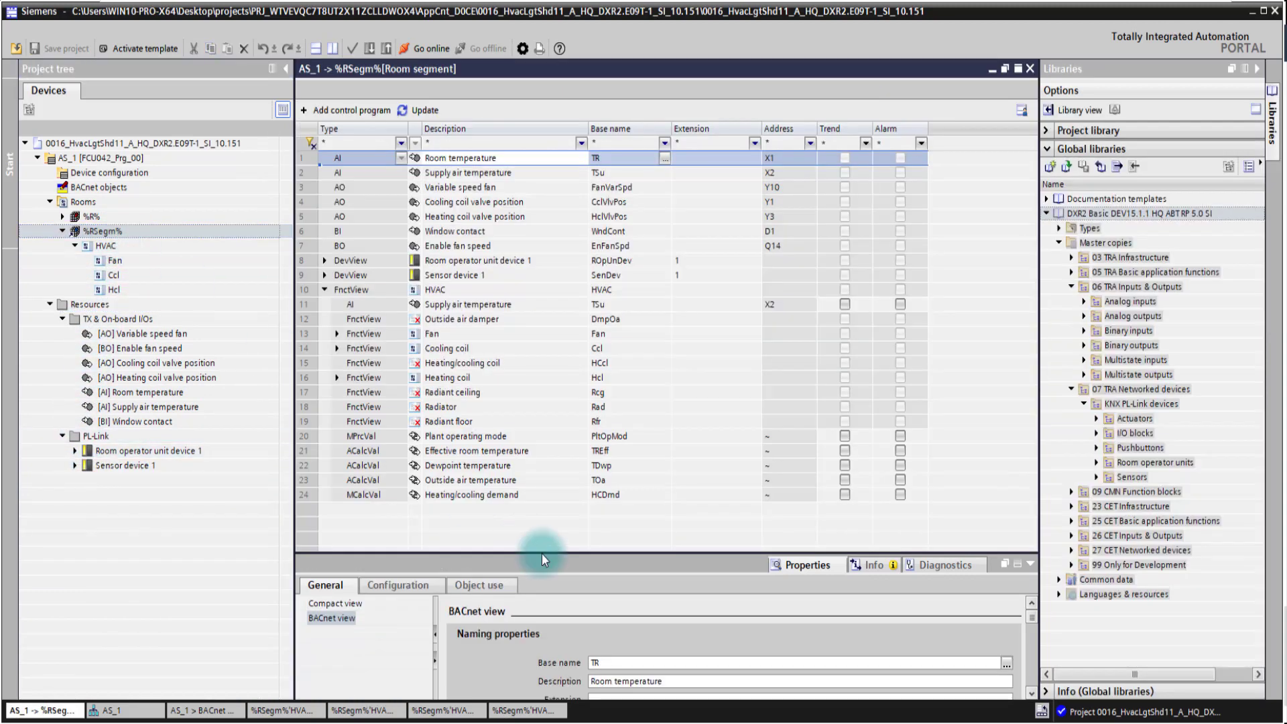
pyautogui.moveTo(543, 548); pyautogui.dragTo(551, 413)
pyautogui.click(365, 157)
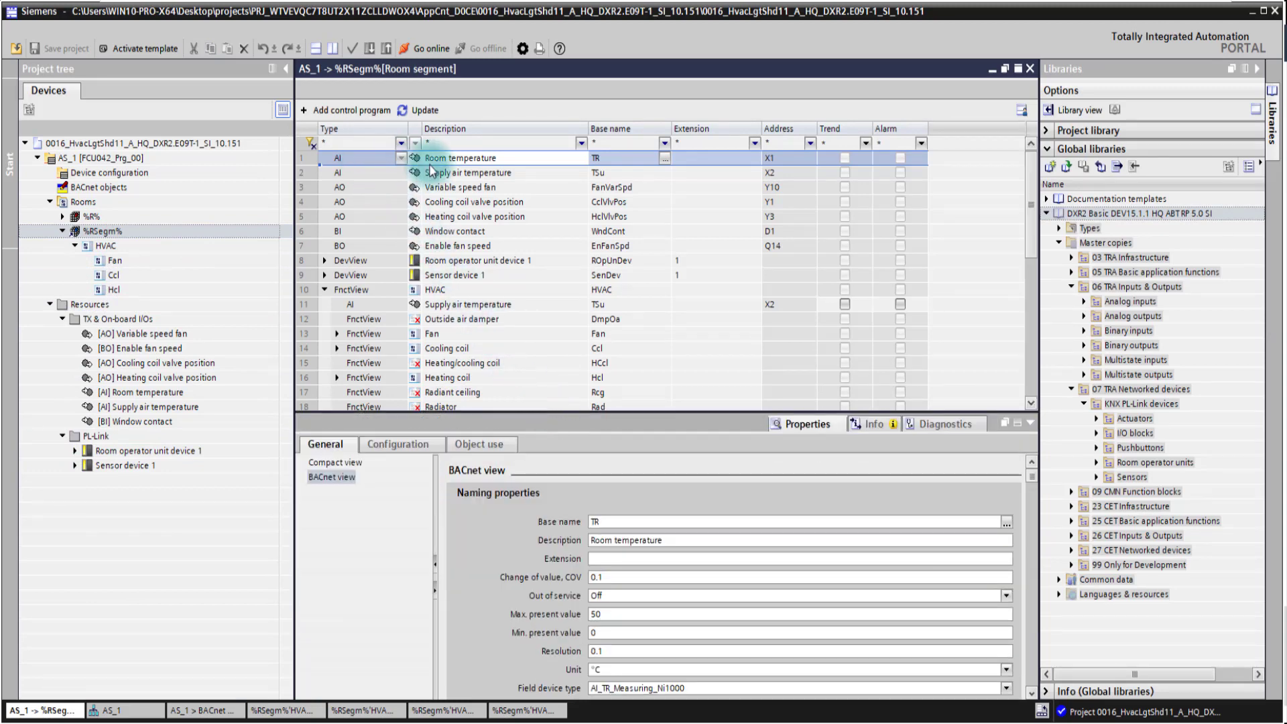
pyautogui.click(514, 177)
pyautogui.click(514, 177)
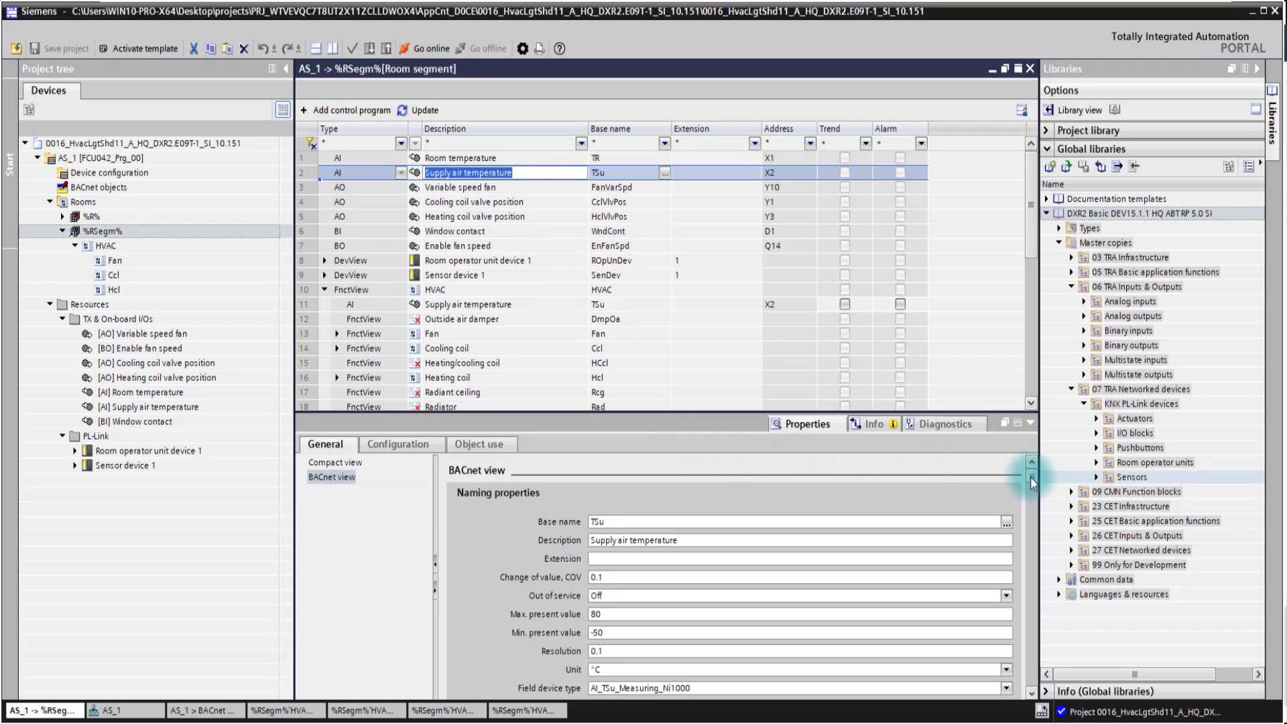
# Show the Supply air temperature properties in compact view with a larger pane.
pyautogui.moveTo(1032, 479)
pyautogui.mouseDown()
pyautogui.moveTo(1031, 657)
pyautogui.moveTo(1030, 465)
pyautogui.mouseUp()
pyautogui.click(343, 461)
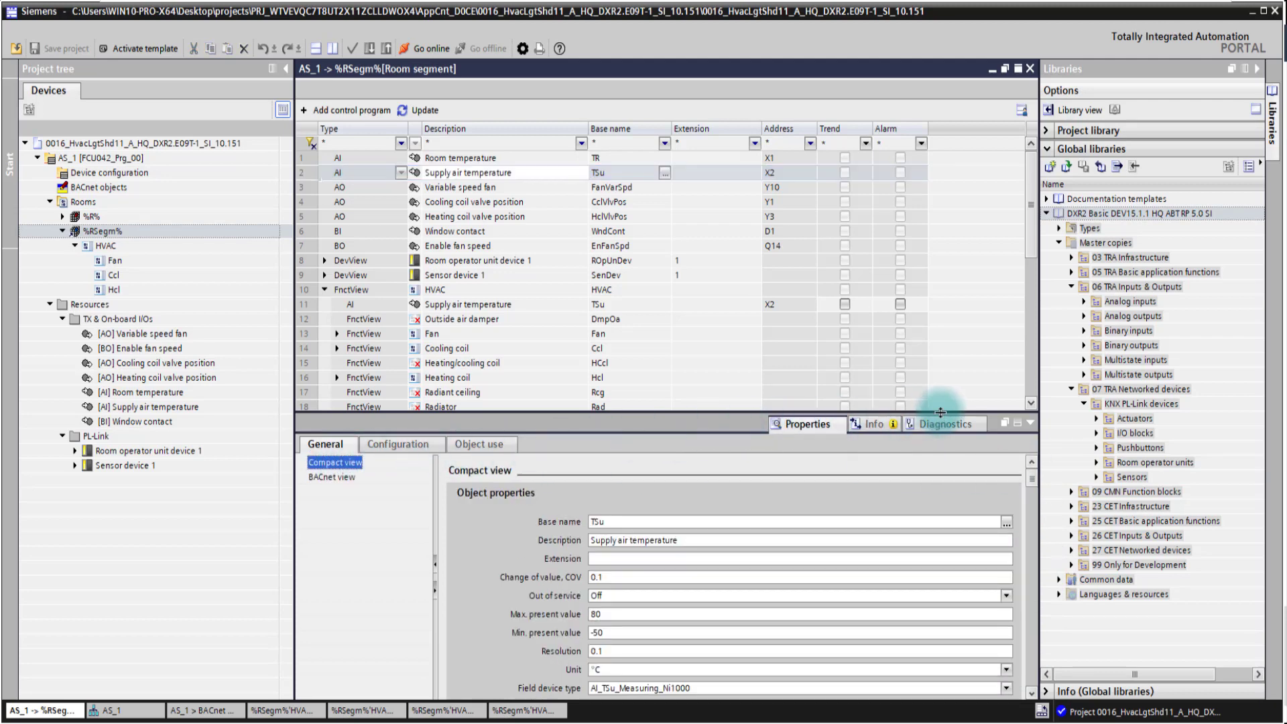
pyautogui.moveTo(940, 413); pyautogui.dragTo(922, 341)
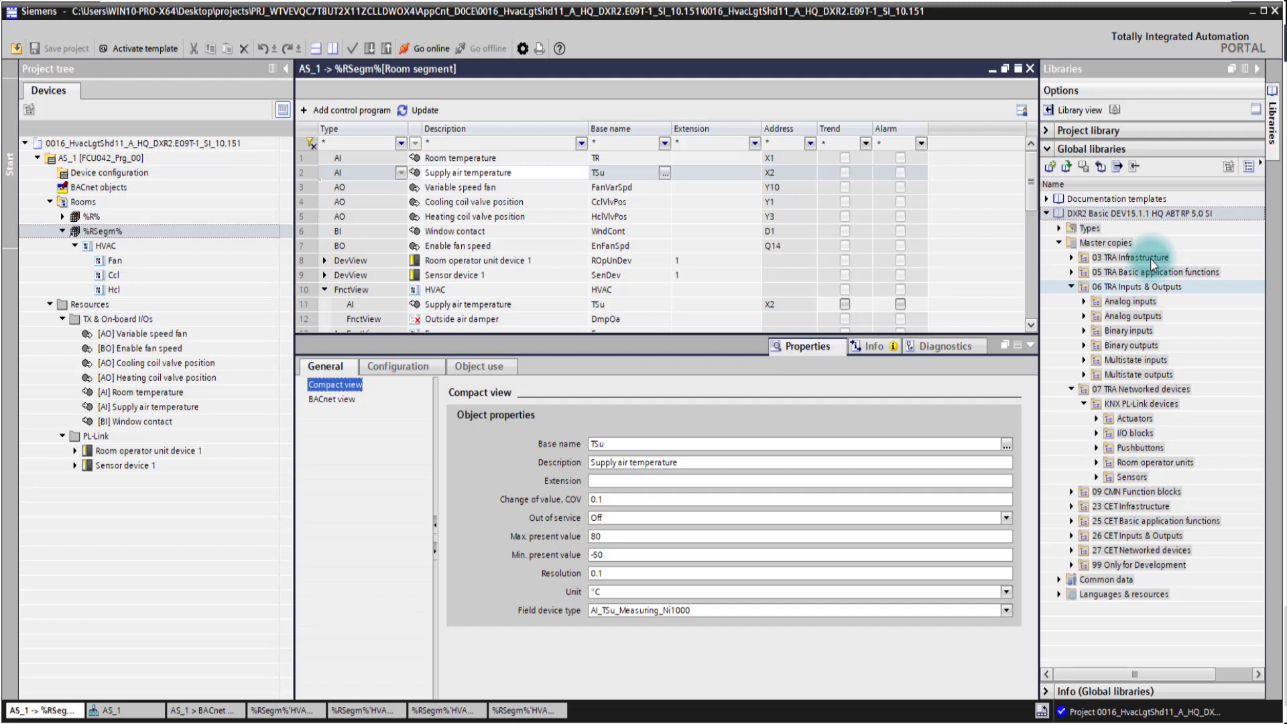
# Expand the 06 Analog inputs master copies down to the Generic folder.
pyautogui.press('Down')
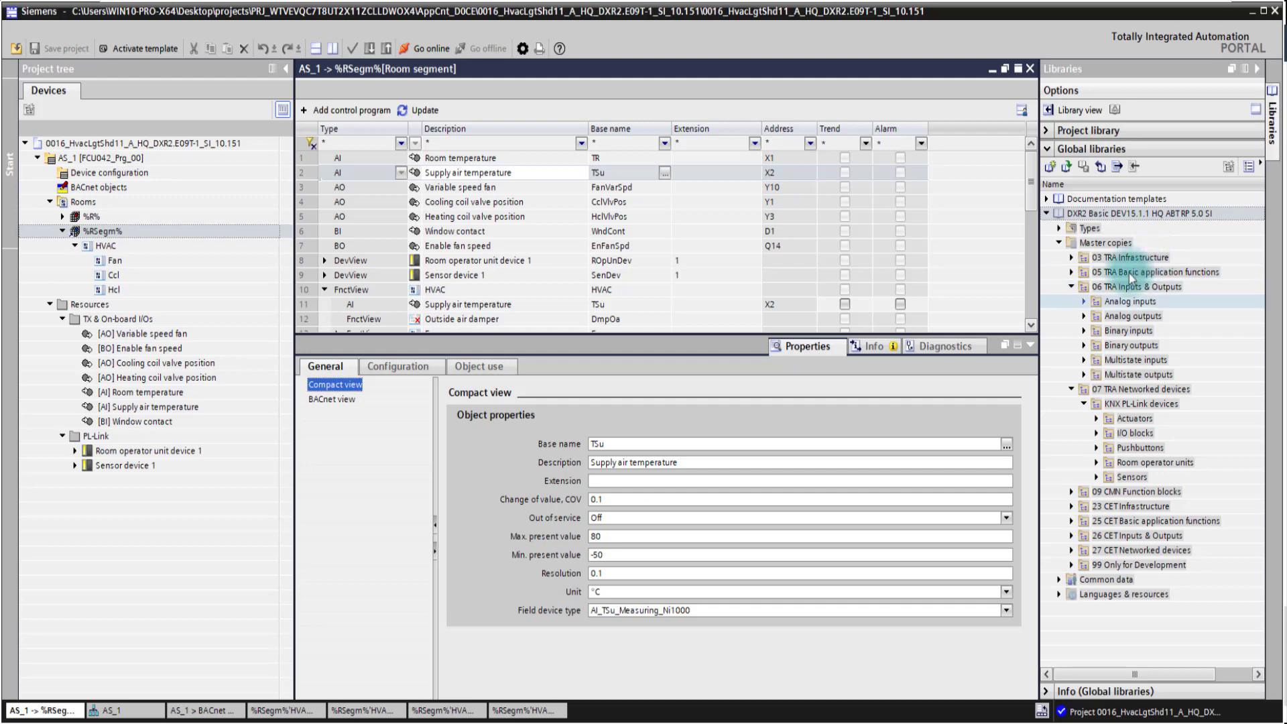
pyautogui.click(1083, 302)
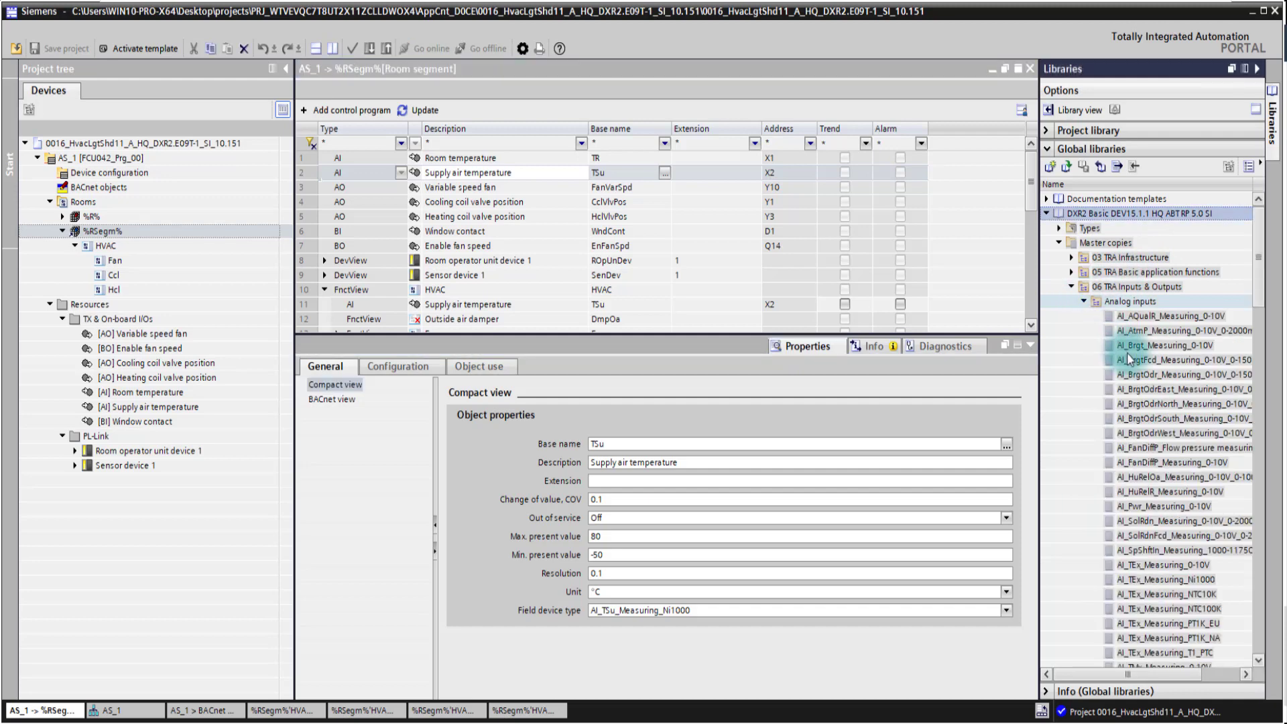
pyautogui.click(1130, 358)
pyautogui.scroll(-12, 1128, 355)
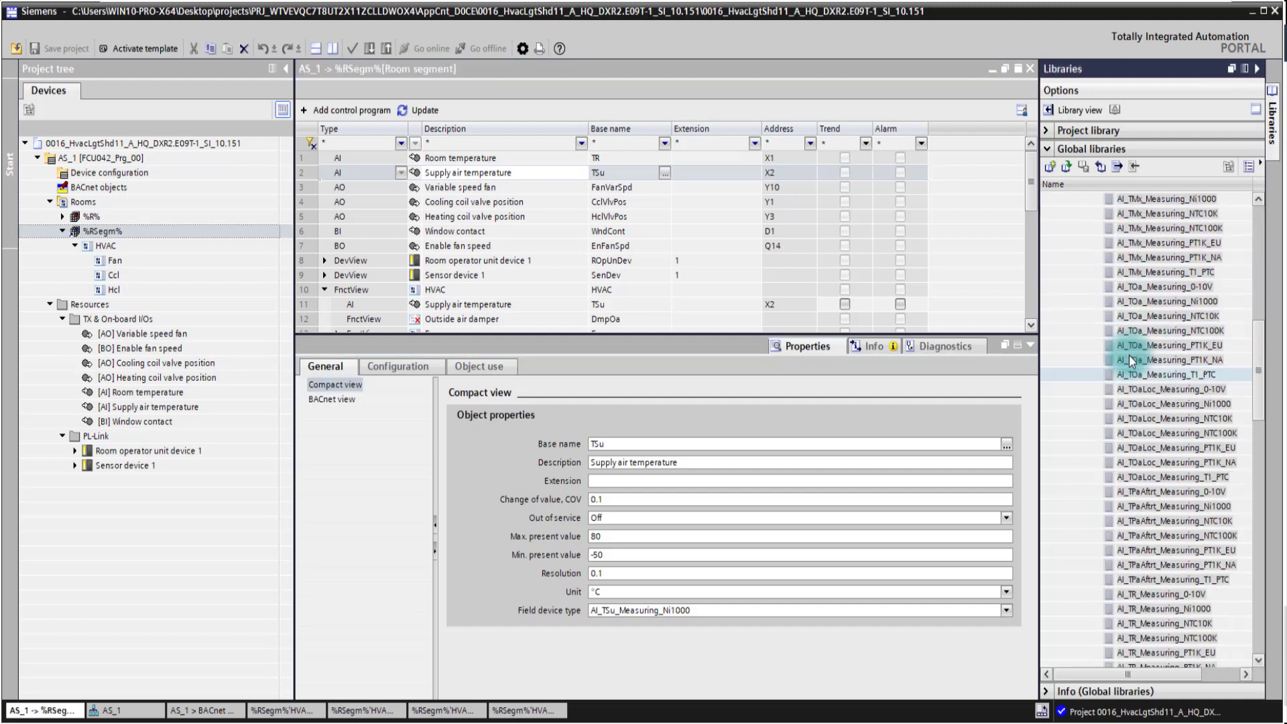
pyautogui.scroll(-6, 1129, 360)
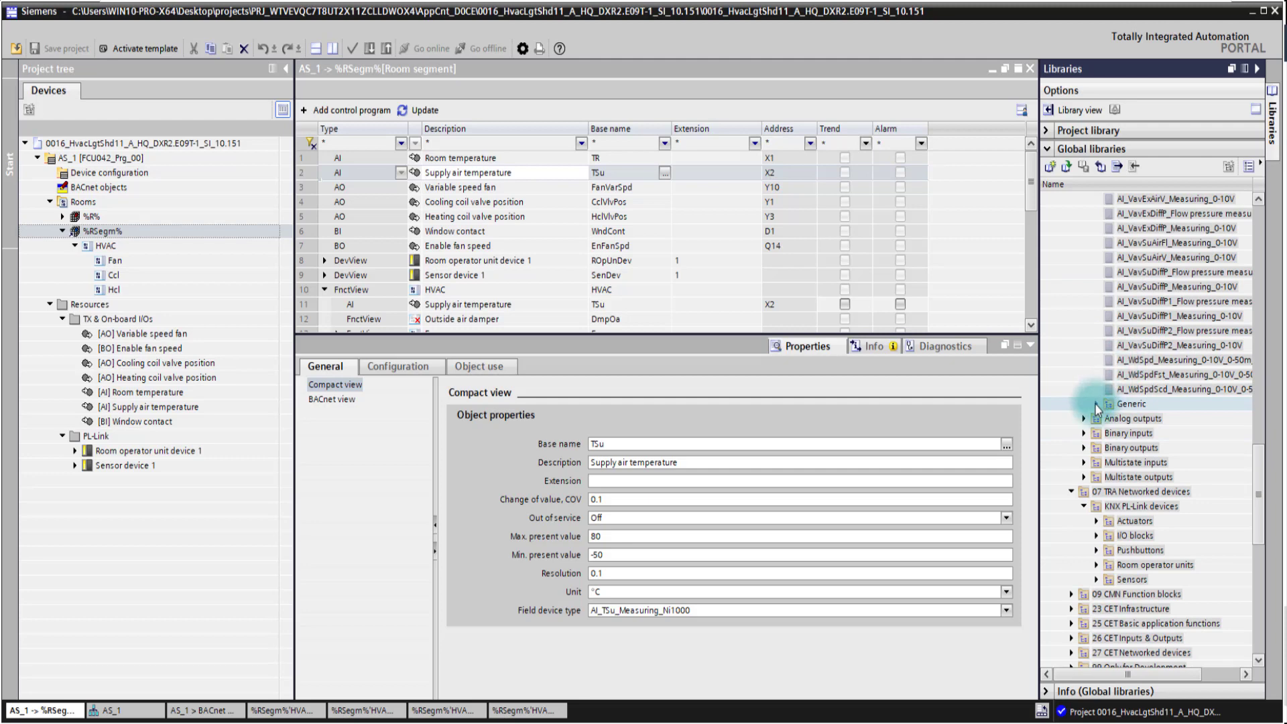
pyautogui.doubleClick(1137, 405)
pyautogui.scroll(-8, 1166, 409)
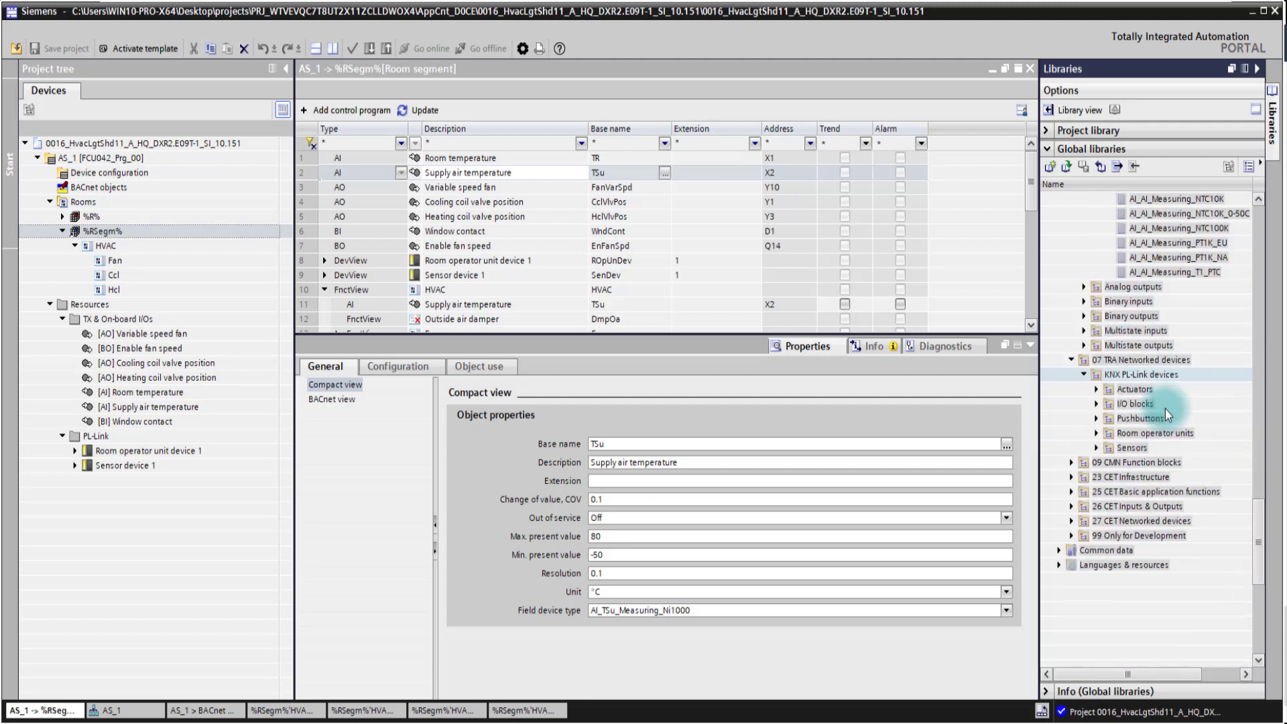
# Expand the 07 KNX PL-Link devices Sensors master-copy folder.
pyautogui.click(1088, 366)
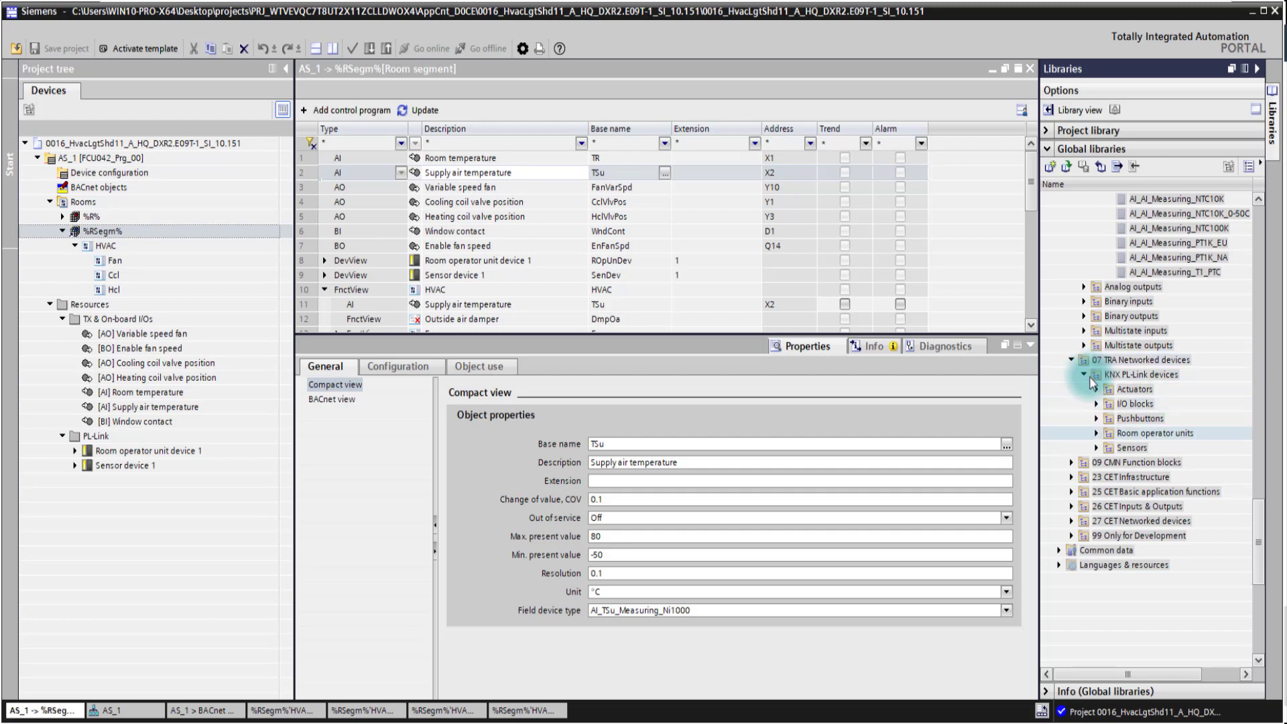
pyautogui.click(1097, 448)
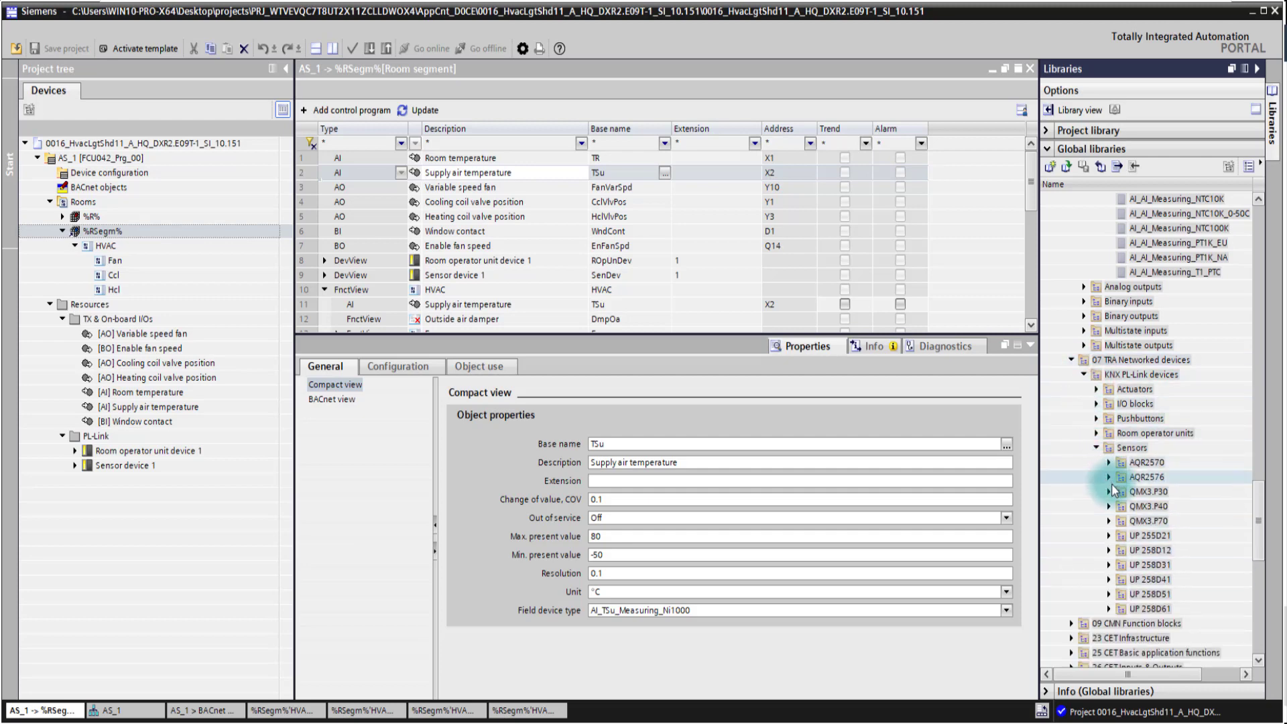
pyautogui.scroll(8, 1109, 476)
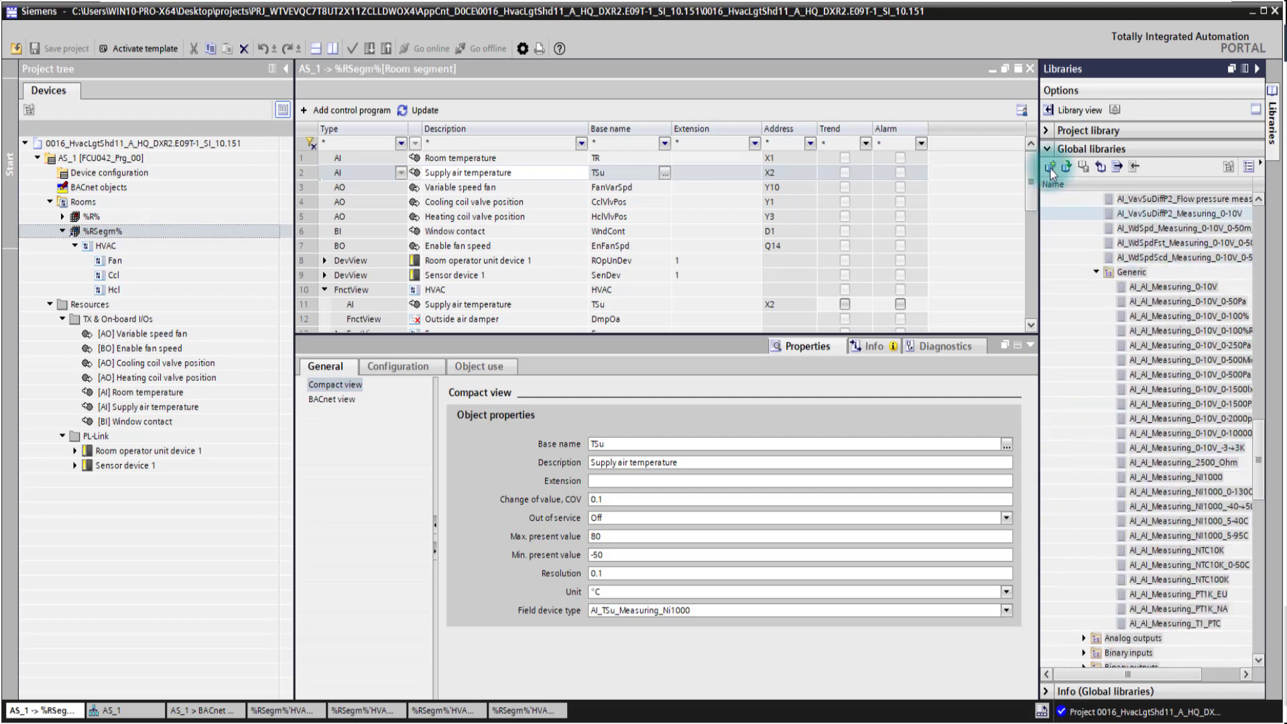